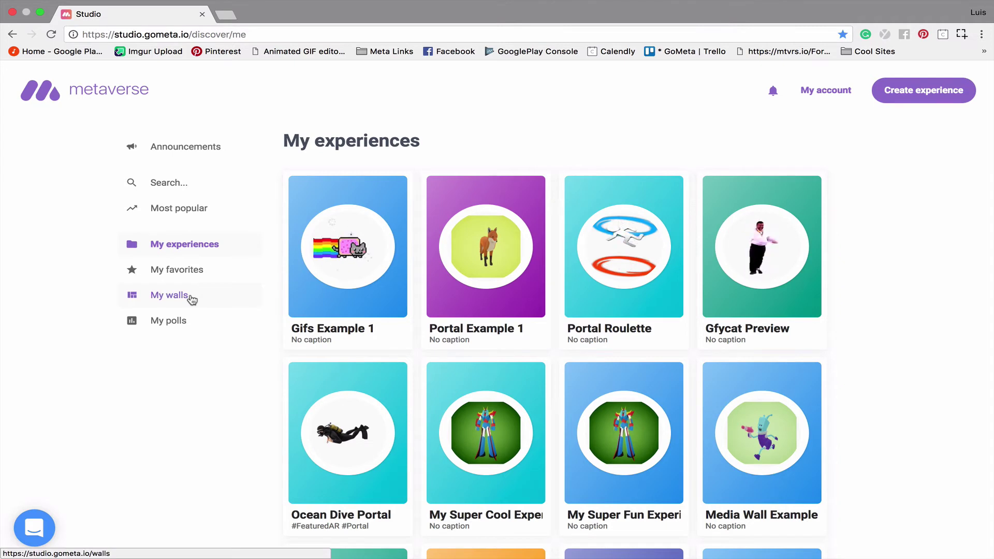
# Open My walls to list the walls with their names and descriptions
pyautogui.click(169, 295)
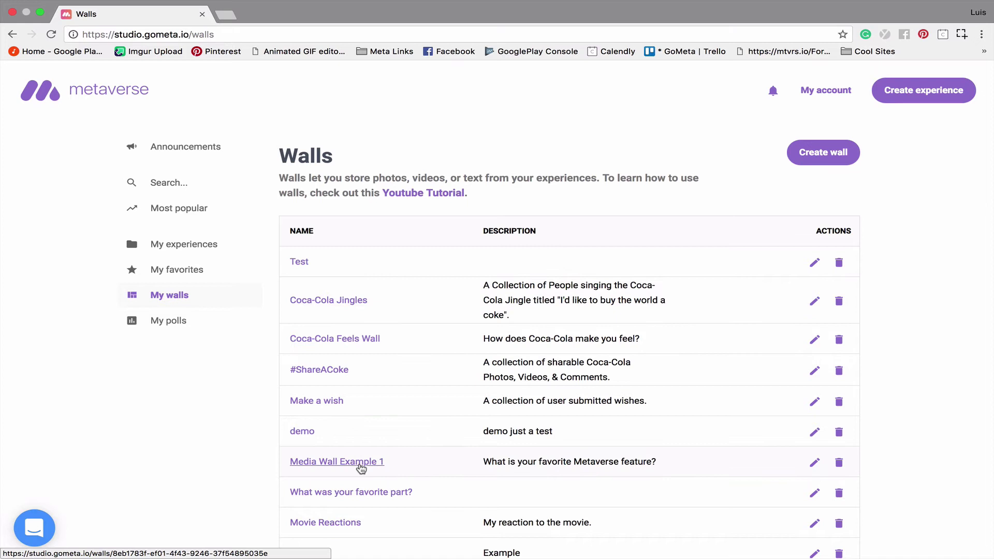
# Open the Media Wall Example 1 wall from the Walls table
pyautogui.click(361, 468)
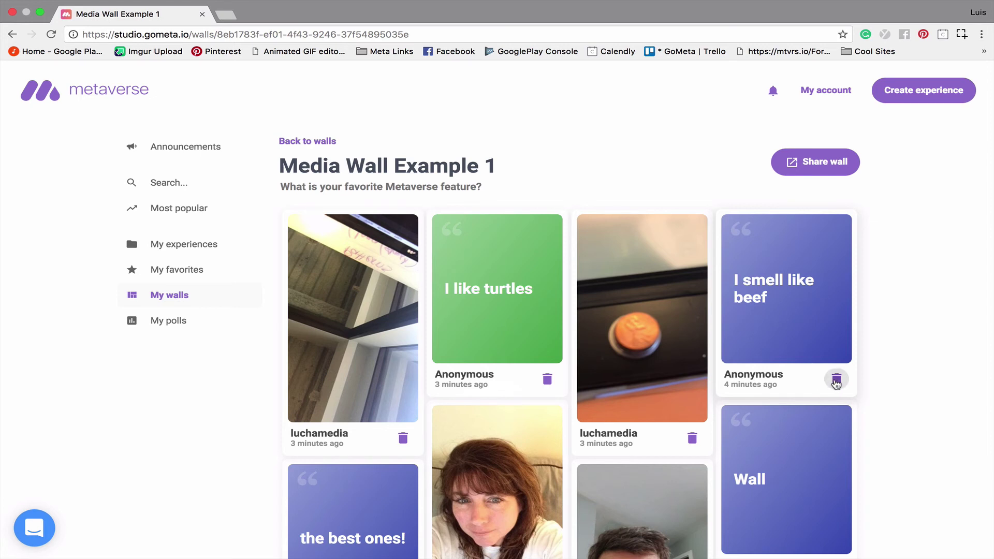
# Delete the 'I smell like beef' and 'I like turtles' comments and the coin and ceiling photos
pyautogui.click(836, 379)
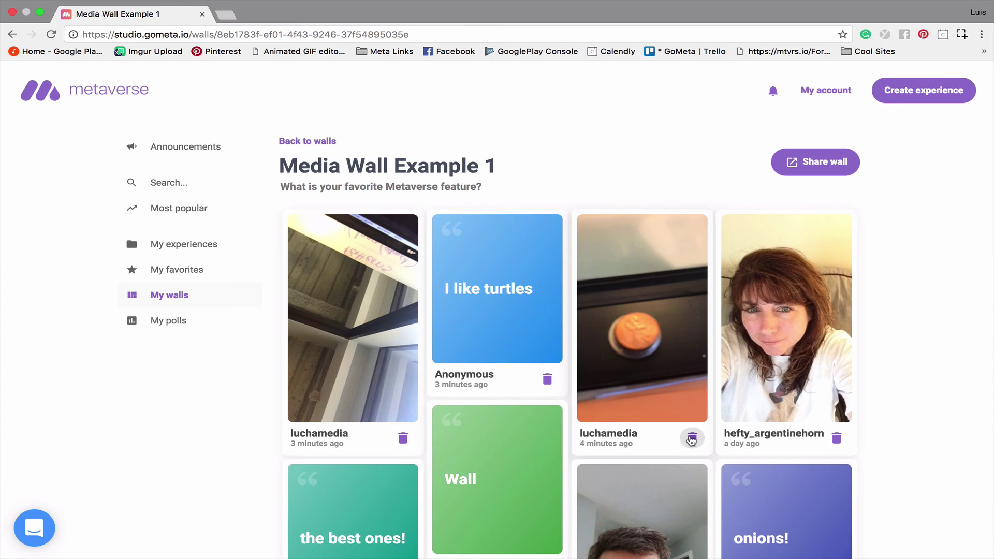
pyautogui.click(691, 439)
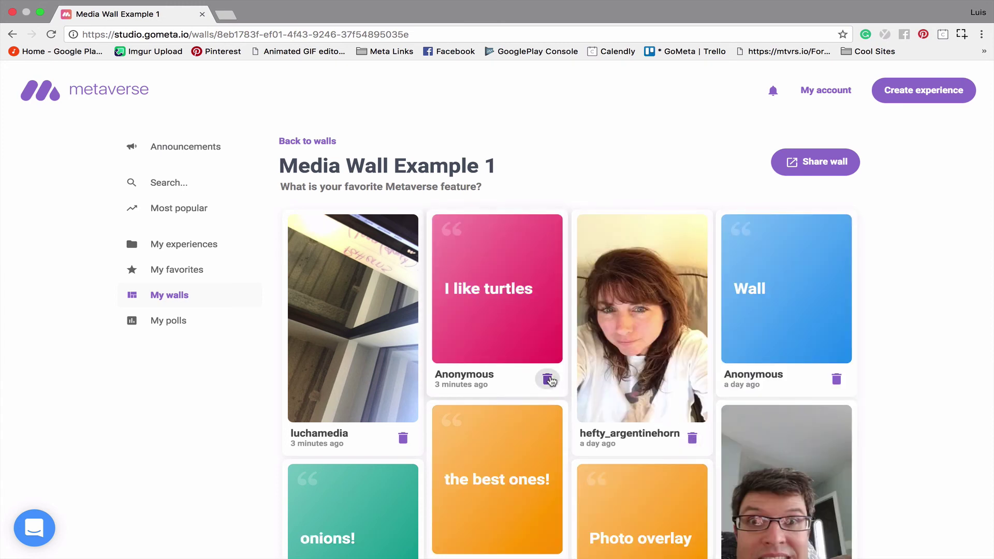
pyautogui.click(547, 380)
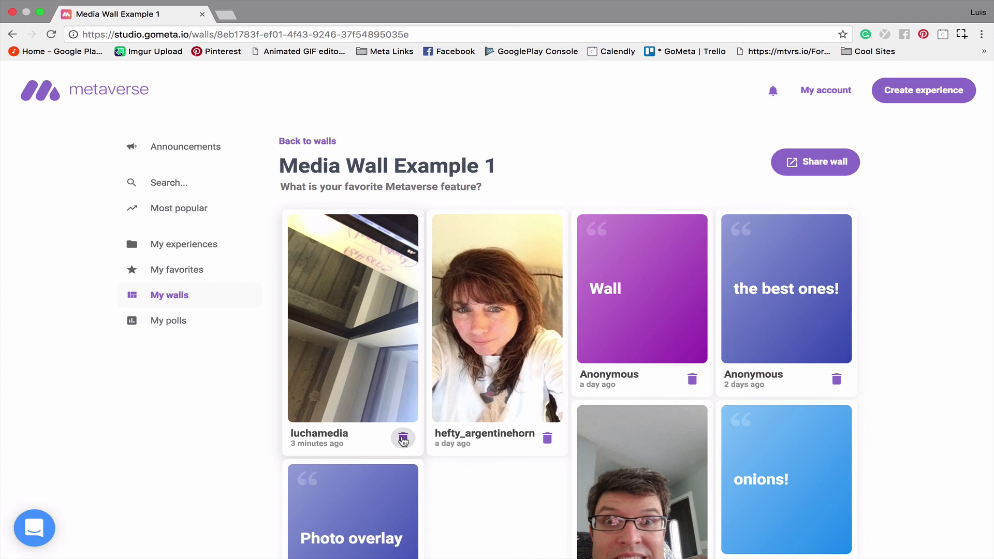
pyautogui.click(402, 439)
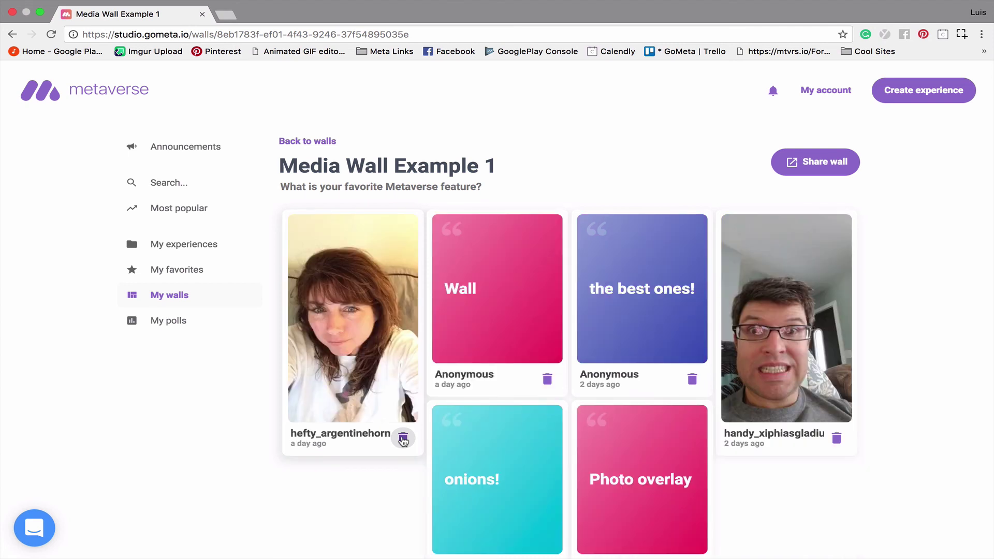